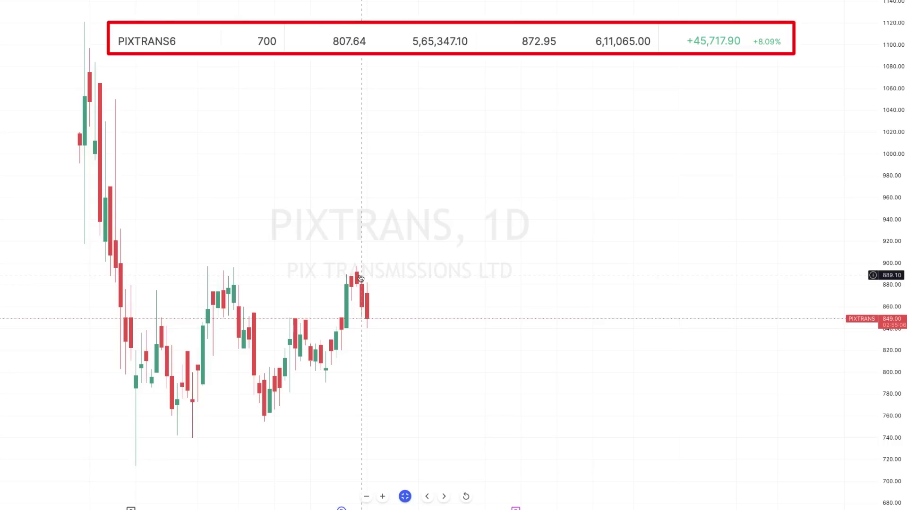
Load the BSE chart of PIXTRANS
text(PIXTA)
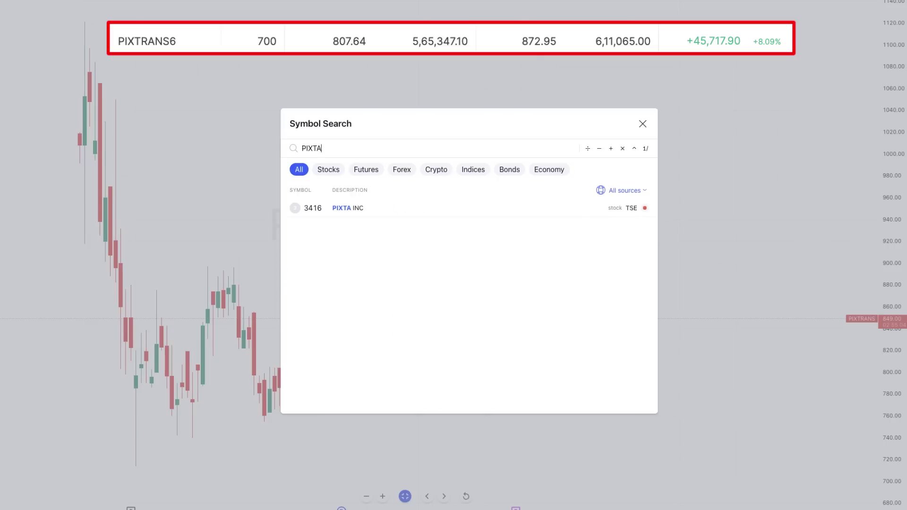
key(BackSpace)
text(RA)
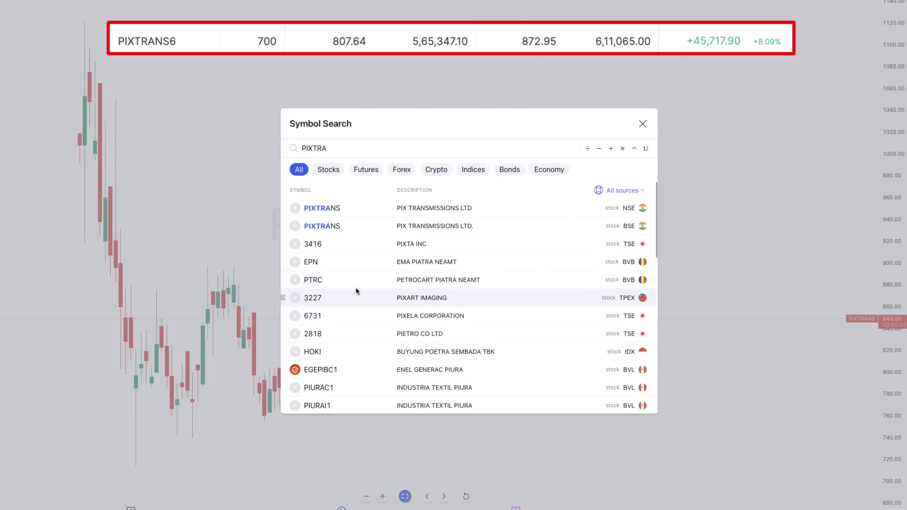
click(402, 231)
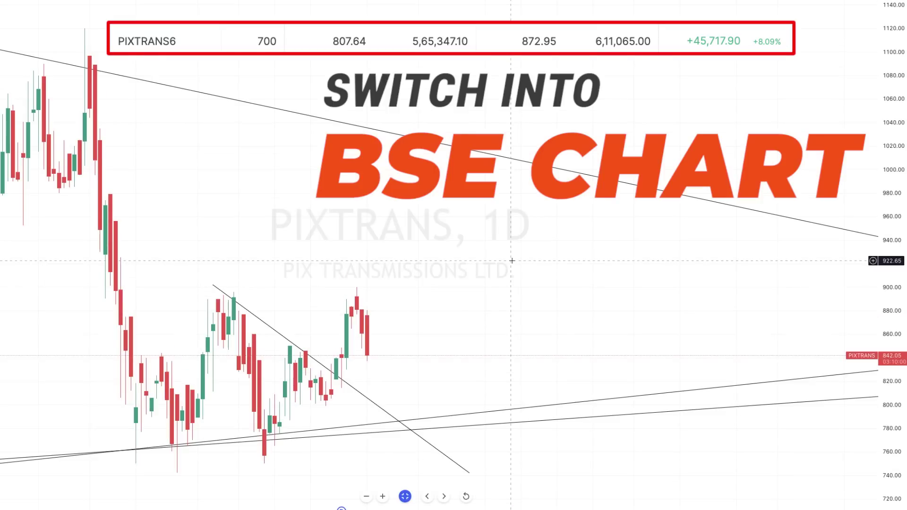
scroll(512, 260, left, 5)
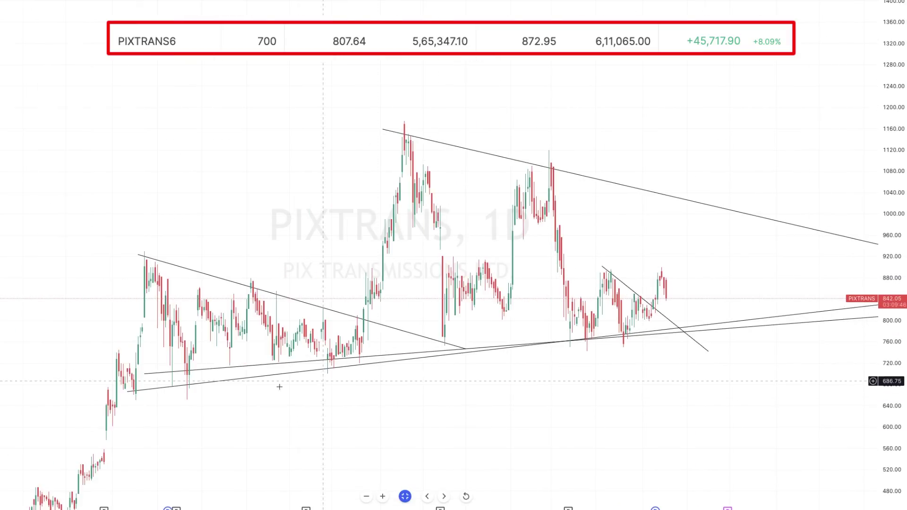
scroll(650, 407, up, 1)
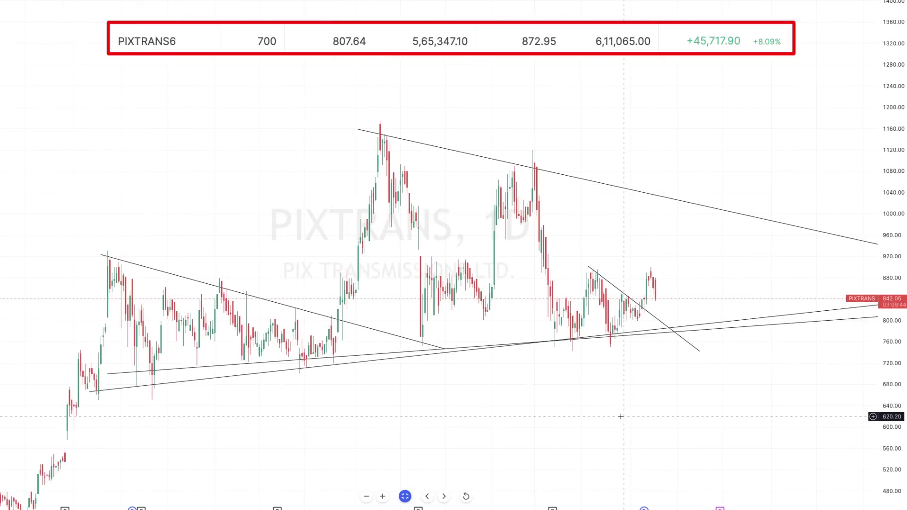
scroll(546, 383, right, 3)
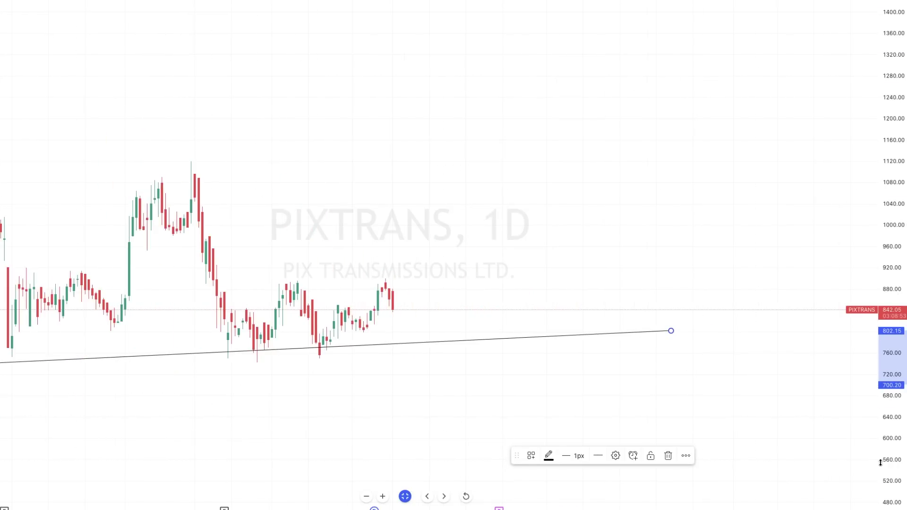
Place a long position on the PIXTRANS chart with entry at about 807.40 and stop at about 785.20
mouse_move(885, 456)
mouse_down()
mouse_move(886, 431)
mouse_move(885, 449)
mouse_up()
scroll(457, 338, up, 3)
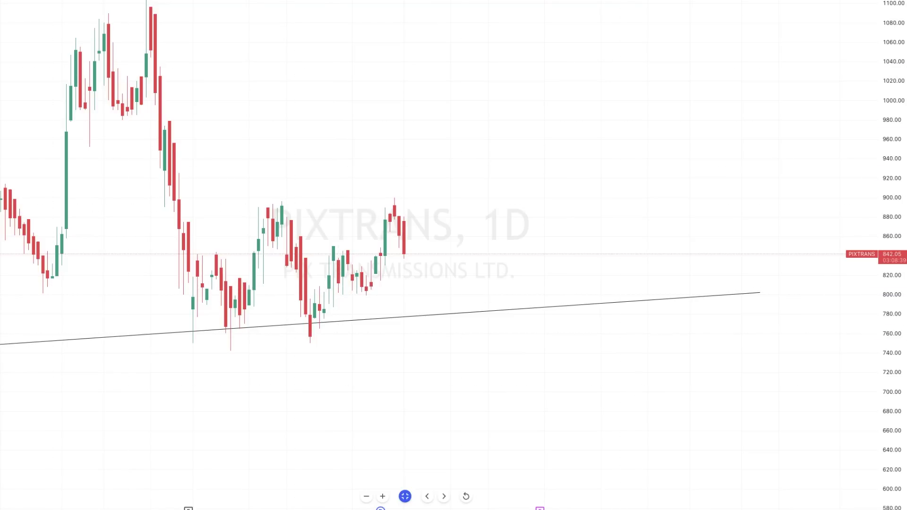
click(334, 288)
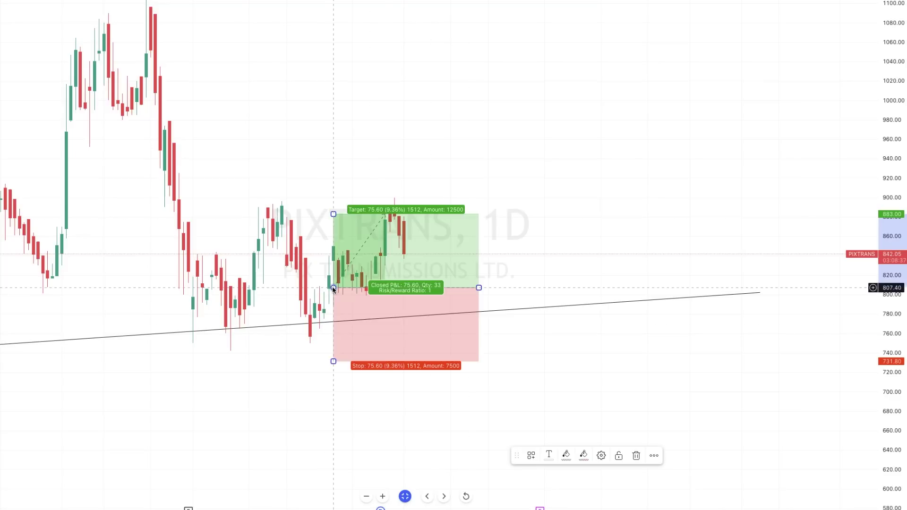
drag(334, 361, 329, 310)
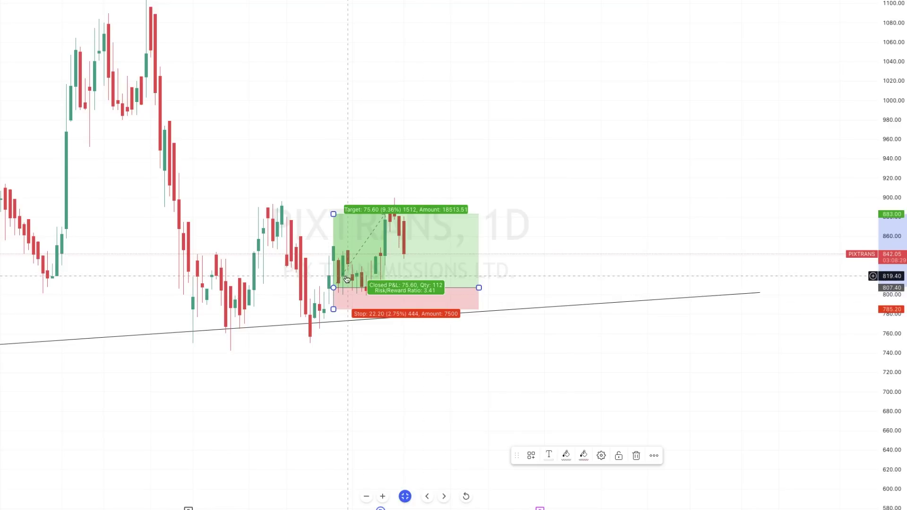
Adjust the long position's target to about 886.70, near the recent swing high
scroll(346, 278, down, 2)
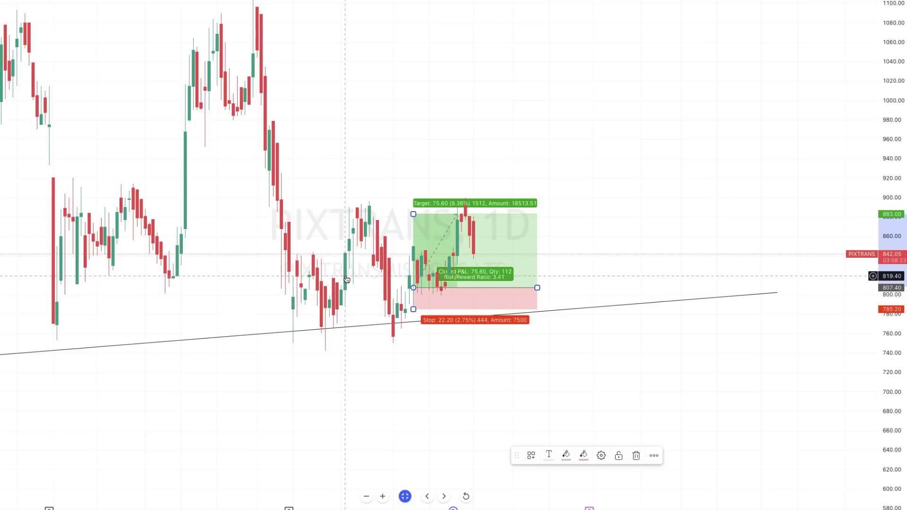
scroll(346, 279, down, 4)
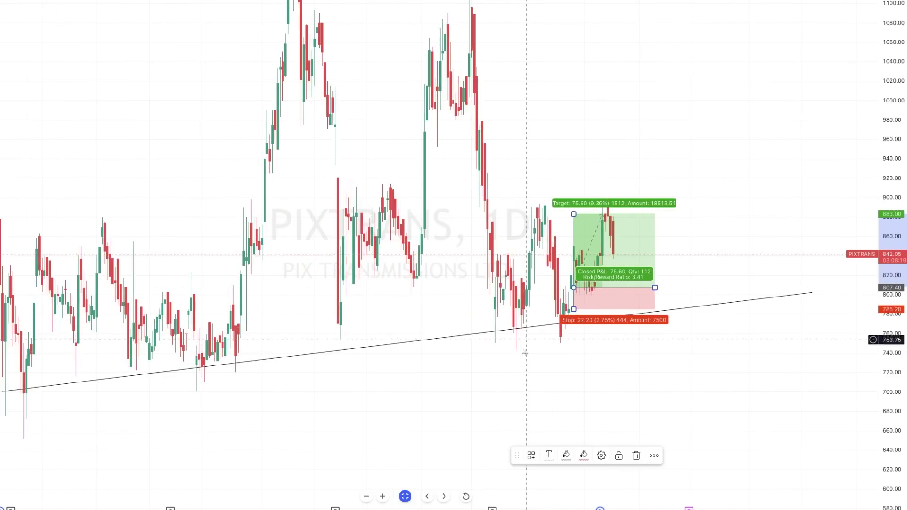
scroll(436, 304, up, 4)
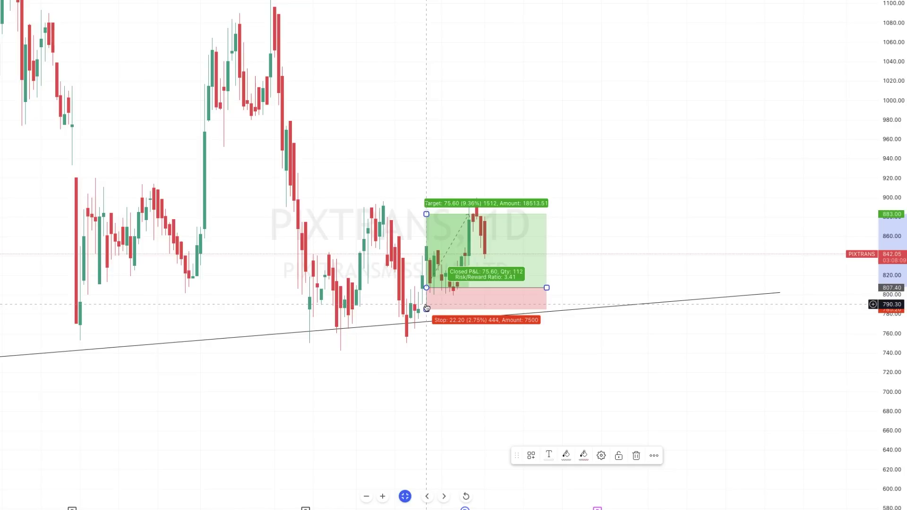
scroll(614, 307, right, 5)
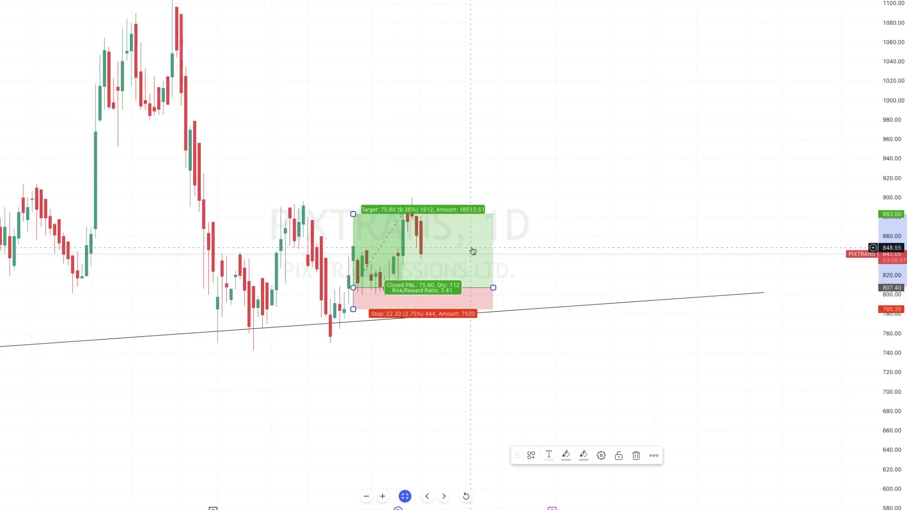
drag(893, 409, 893, 388)
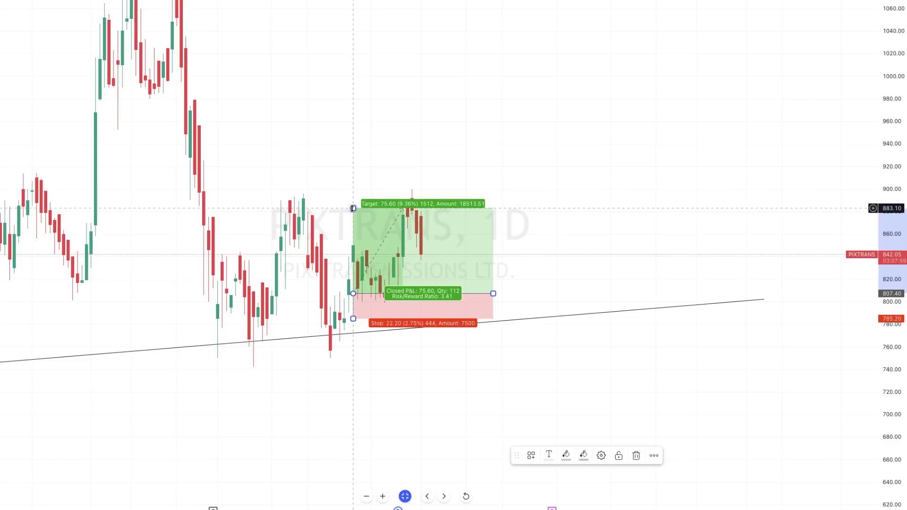
mouse_move(352, 209)
mouse_down()
mouse_move(363, 203)
mouse_move(359, 294)
mouse_move(354, 194)
mouse_up()
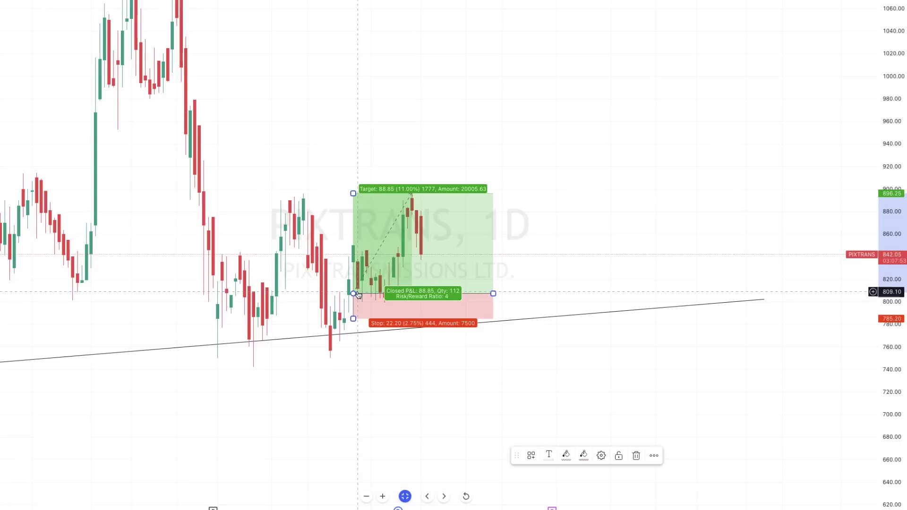
drag(353, 193, 357, 204)
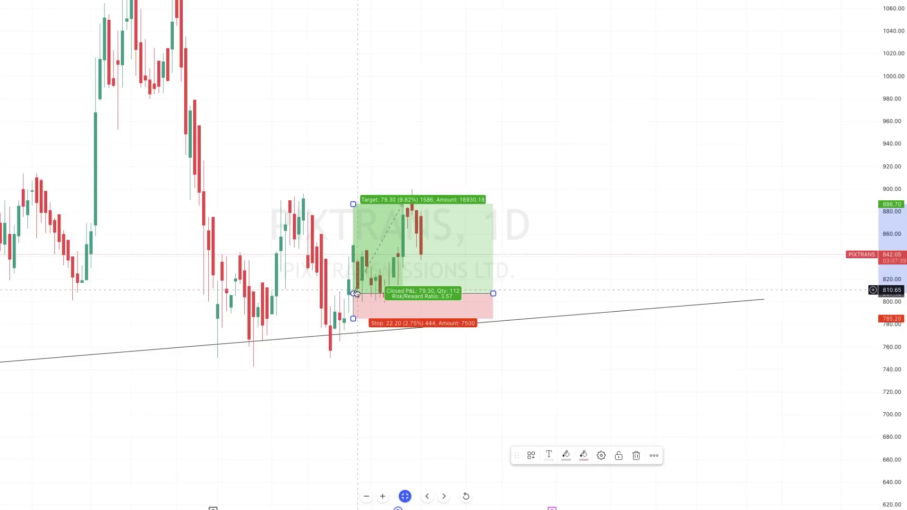
Shift the long position to an entry of about 811.00 with its target at about 876.35, and delete the position
mouse_move(355, 293)
mouse_down()
mouse_move(508, 268)
mouse_move(388, 261)
mouse_move(395, 274)
mouse_move(373, 280)
mouse_up()
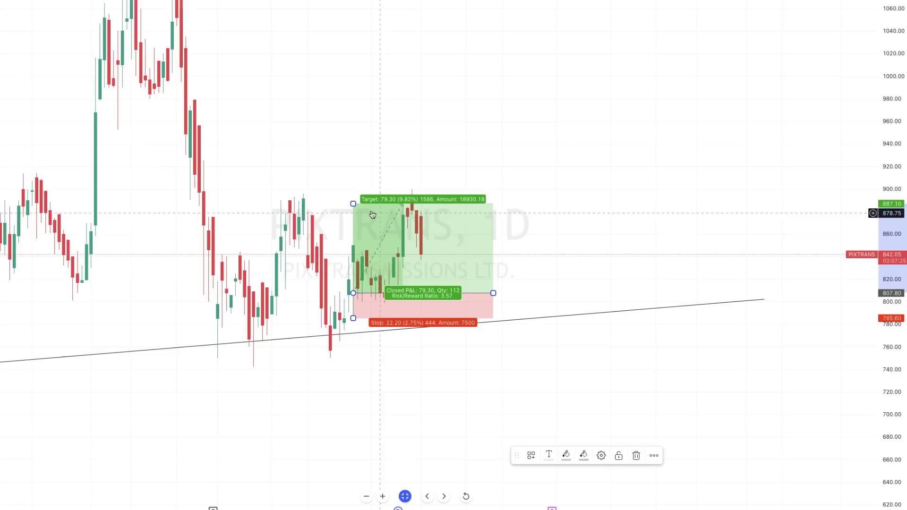
mouse_move(353, 204)
mouse_down()
mouse_move(357, 220)
mouse_move(364, 210)
mouse_up()
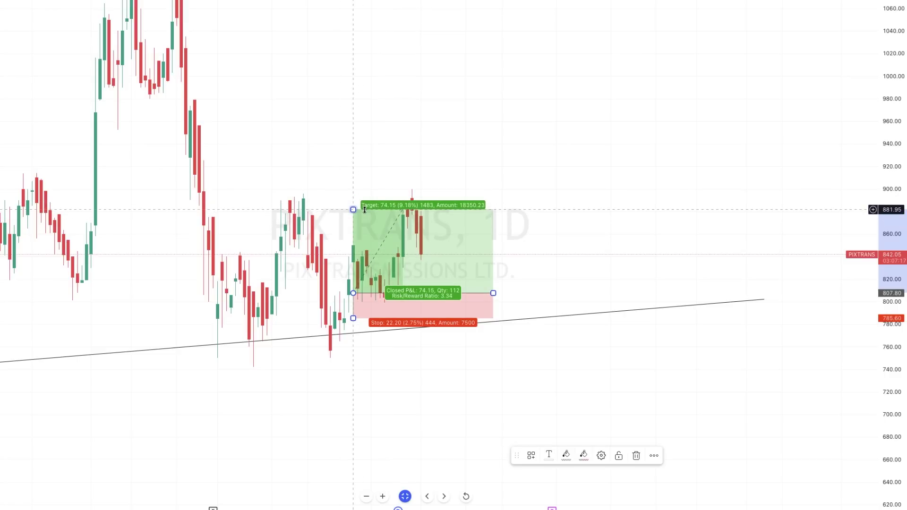
drag(353, 210, 358, 222)
drag(431, 246, 431, 242)
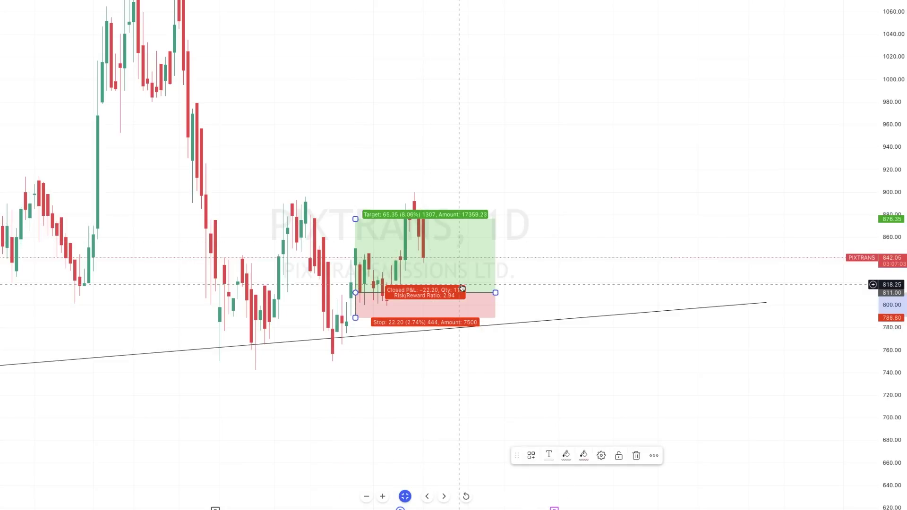
key(Delete)
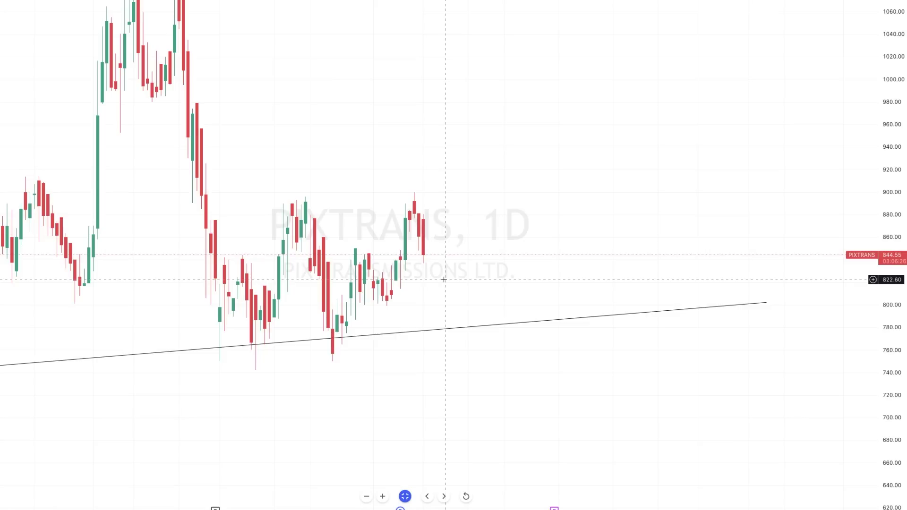
Draw a descending trend line from the highest peak across the lower swing highs, past the latest candles
scroll(630, 269, down, 3)
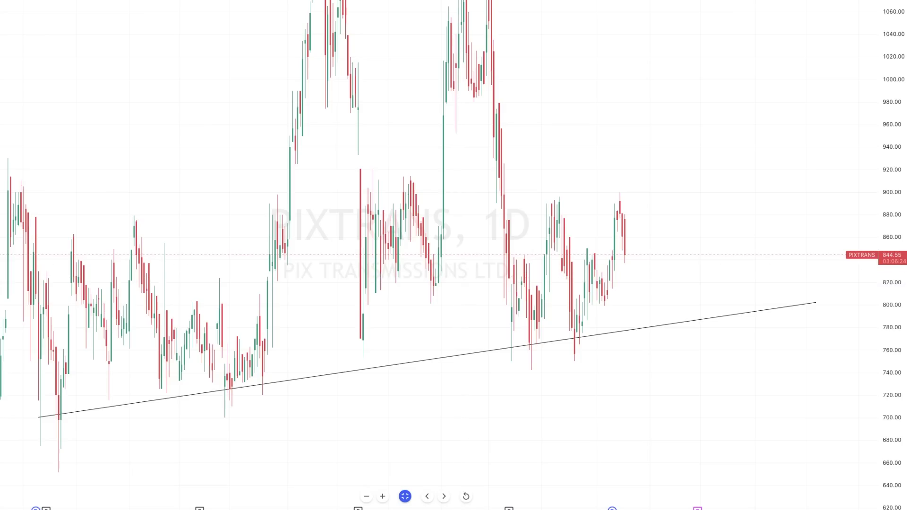
drag(883, 110, 882, 421)
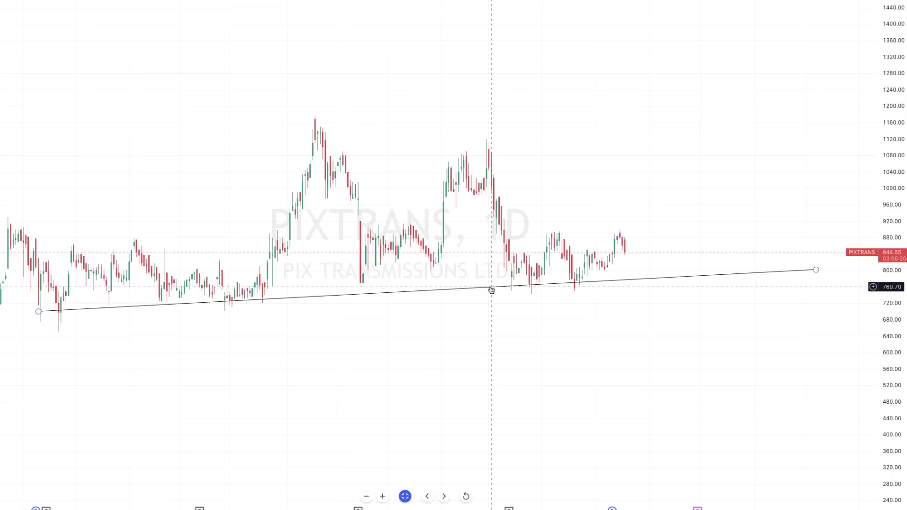
scroll(532, 398, down, 3)
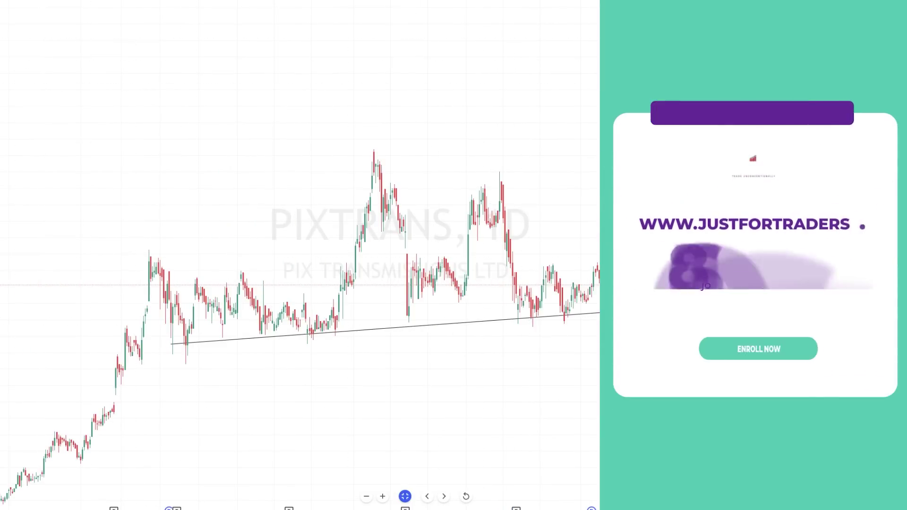
click(357, 148)
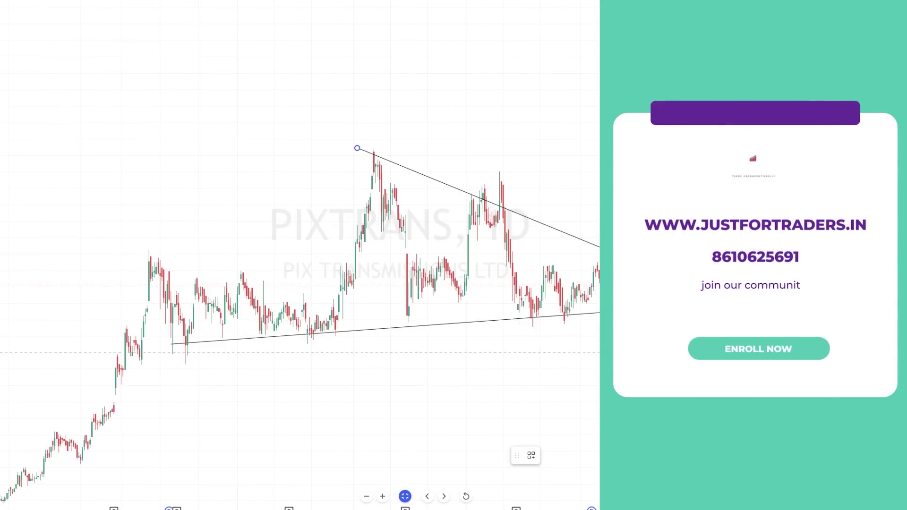
click(680, 265)
mouse_move(680, 363)
mouse_down()
mouse_move(534, 363)
mouse_move(692, 364)
mouse_up()
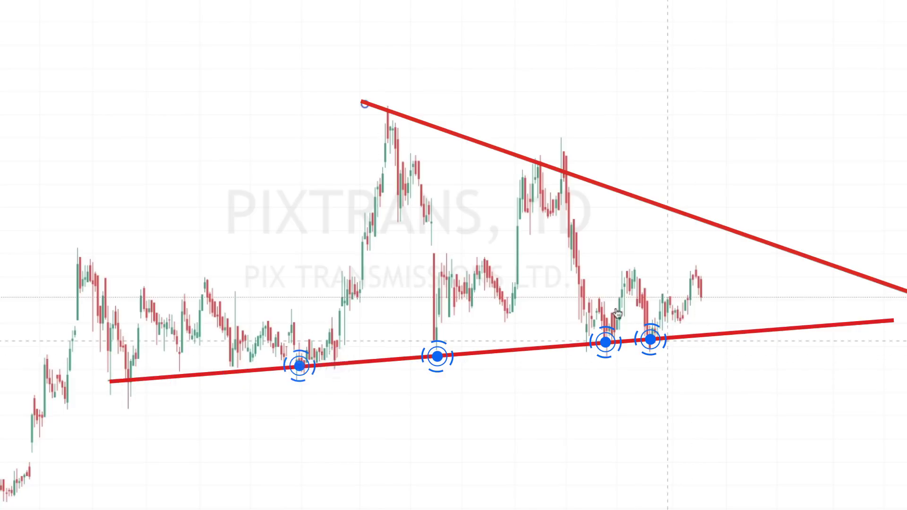
Readjust the far end of the rising support trend line to about 819.75, close to the descending line
click(892, 319)
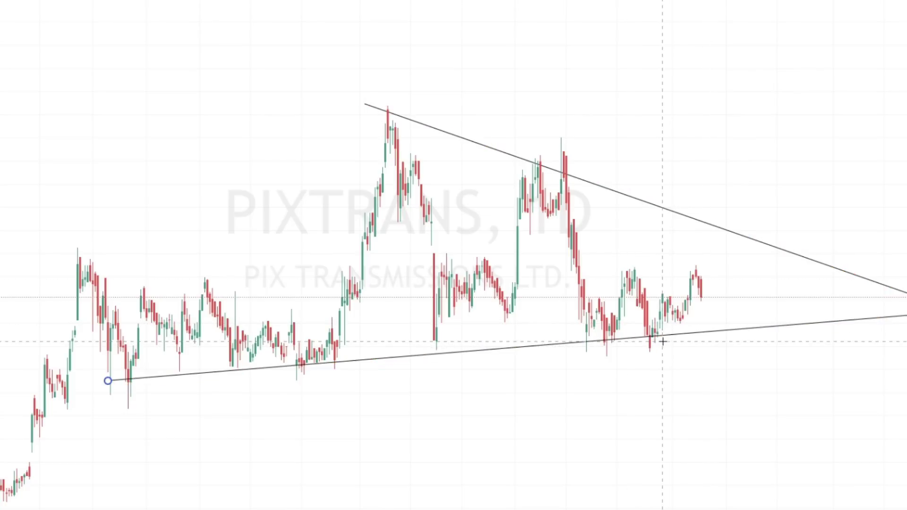
scroll(831, 385, up, 2)
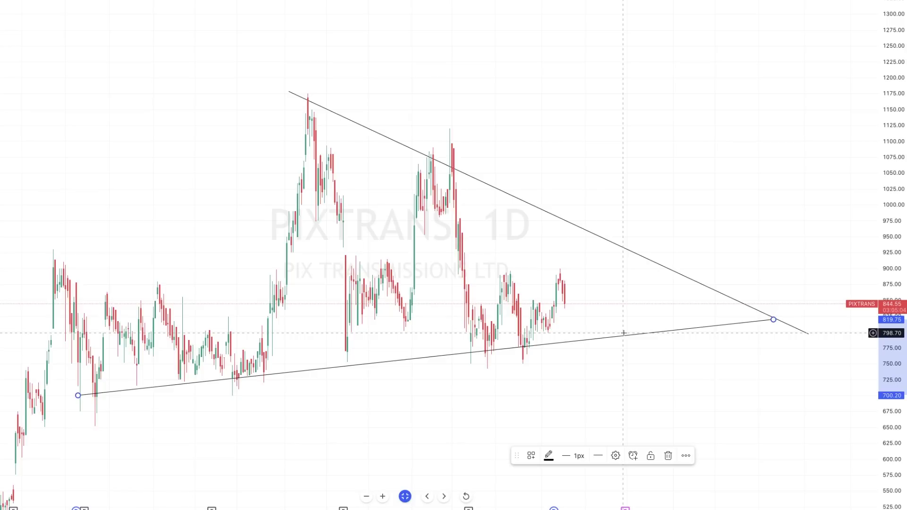
scroll(453, 312, up, 1)
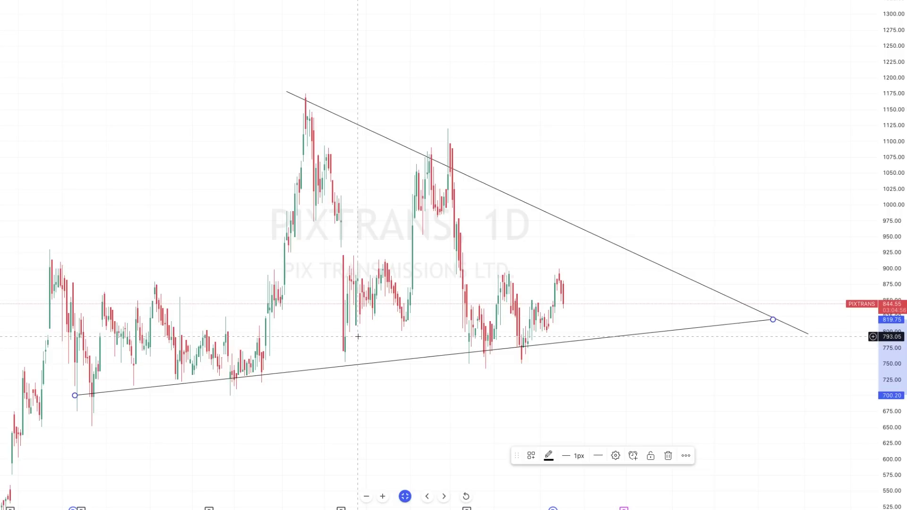
Sketch two freehand brush strokes over the second peak's rally and the steep decline that follows it
click(460, 260)
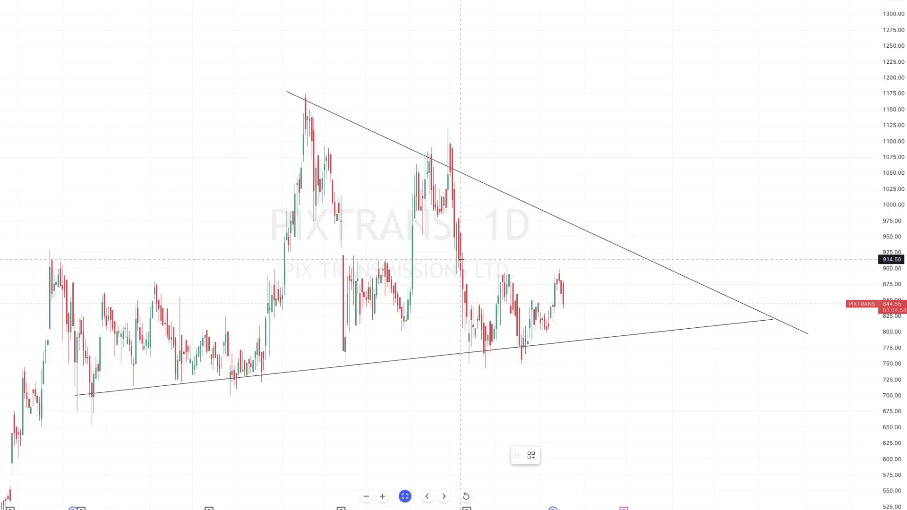
drag(452, 171, 395, 241)
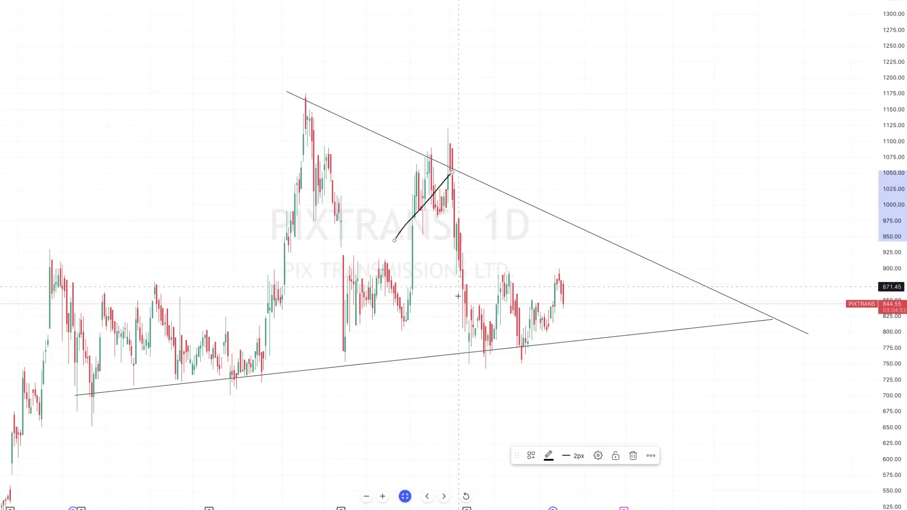
drag(457, 296, 468, 183)
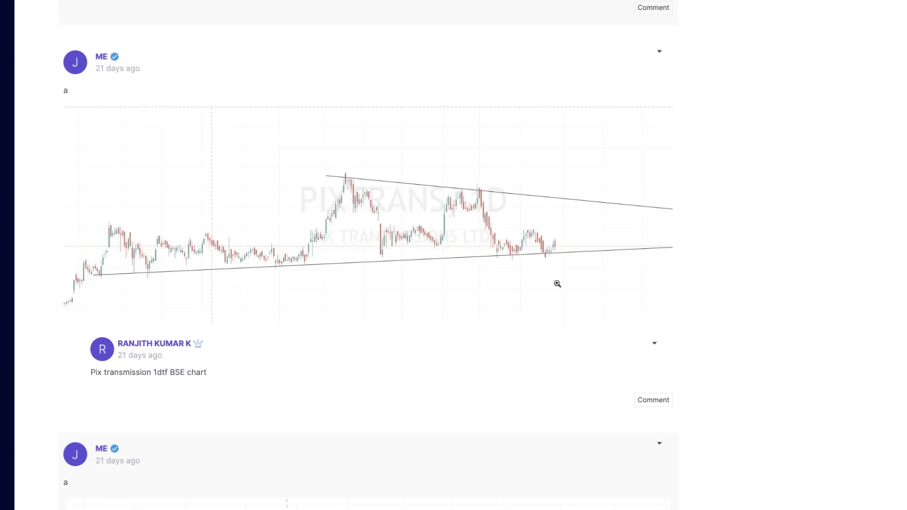
Check the United Spirits chart in the community feed and load MCDOWELL_N from NSE on the trading chart
scroll(557, 284, up, 8)
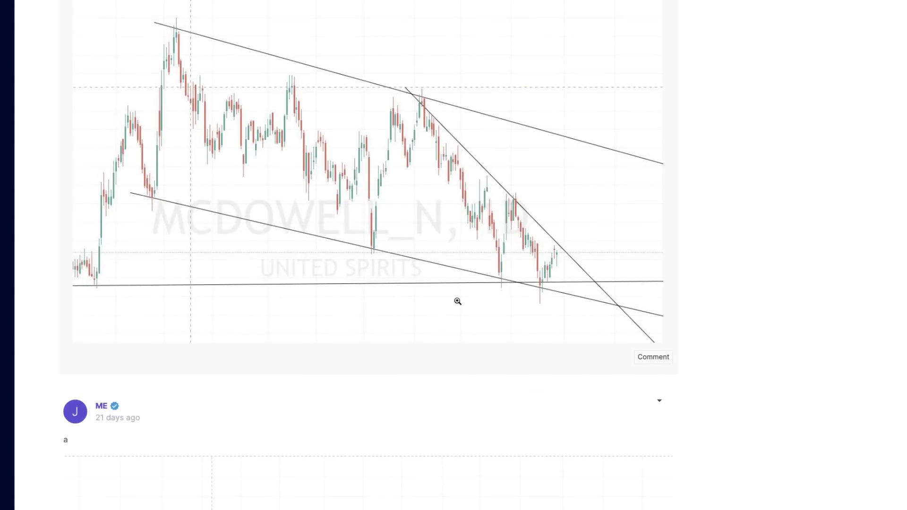
scroll(457, 300, up, 2)
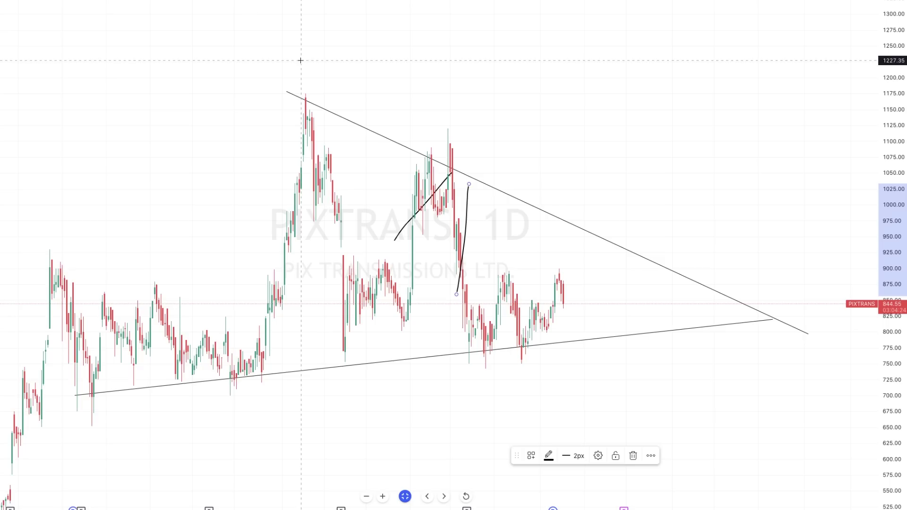
text(MCDOW)
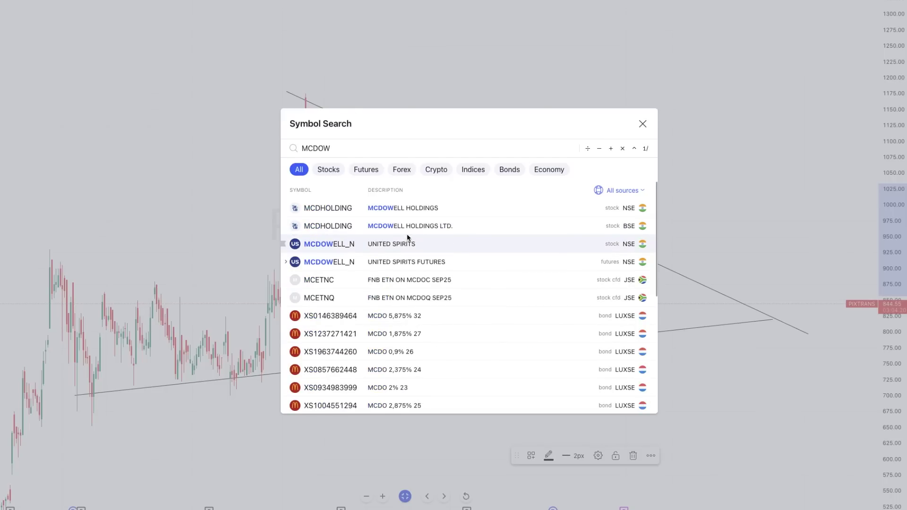
click(405, 243)
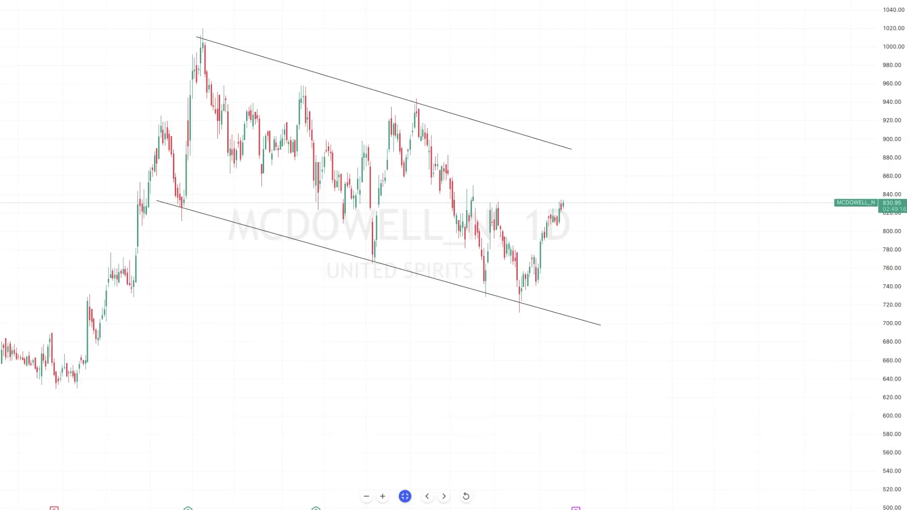
Draw a steep descending trend line from the last swing high near 944.95 down past the latest candles to about 600
click(413, 99)
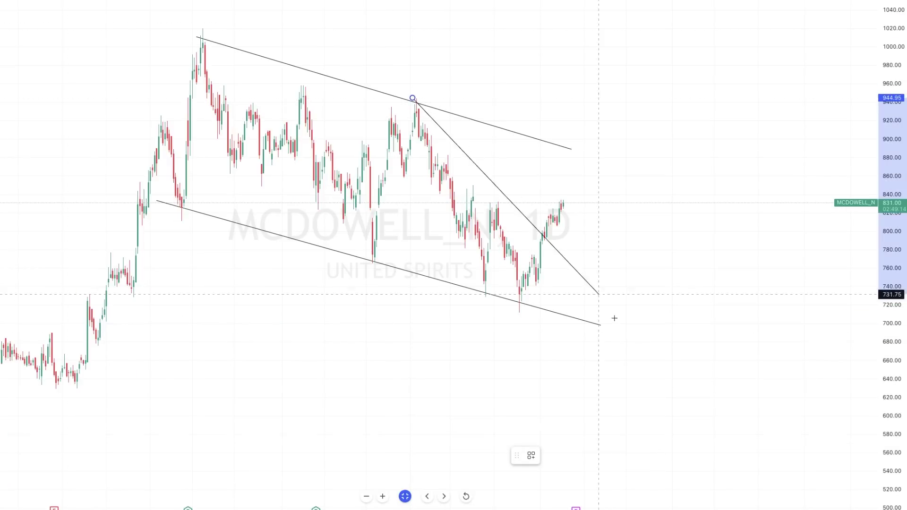
click(649, 417)
drag(548, 411, 638, 421)
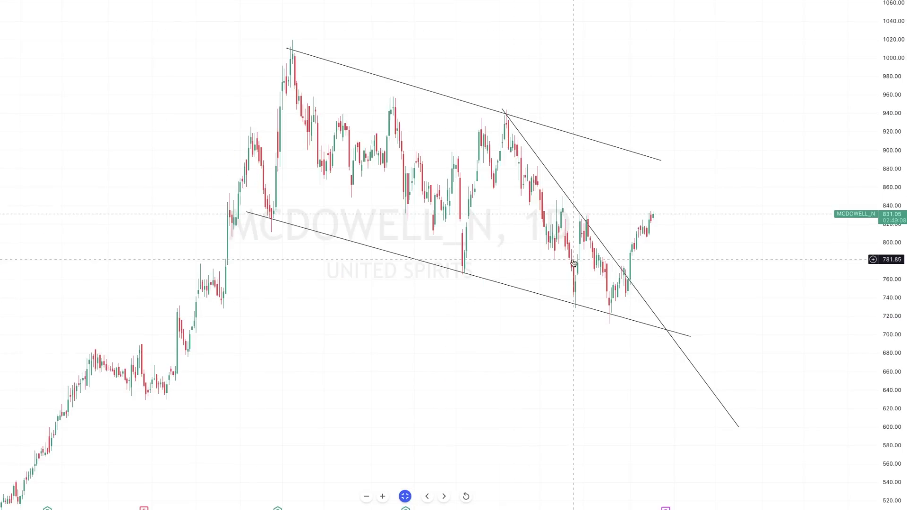
scroll(574, 255, up, 2)
drag(574, 244, 489, 259)
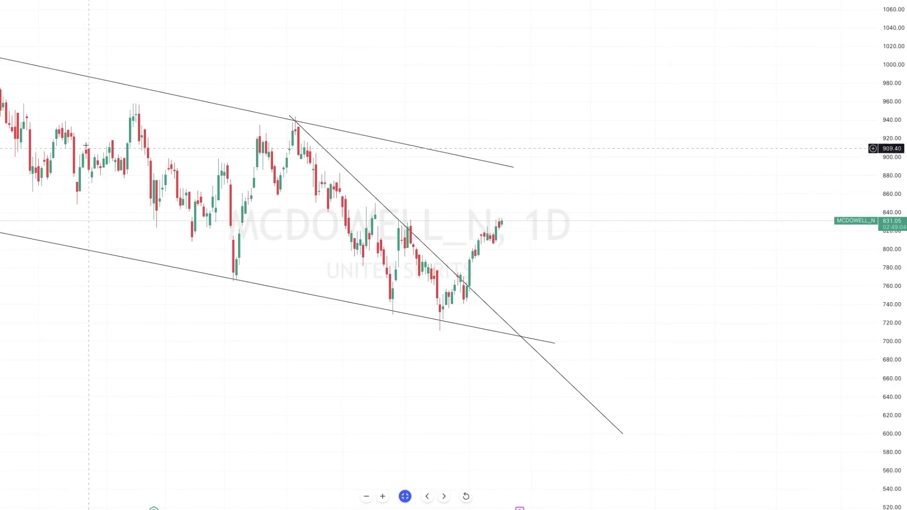
Measure the rally from the steep line's breakout, and place a long position there with entry about 771.65 and stop about 709.35
shift+click(507, 295)
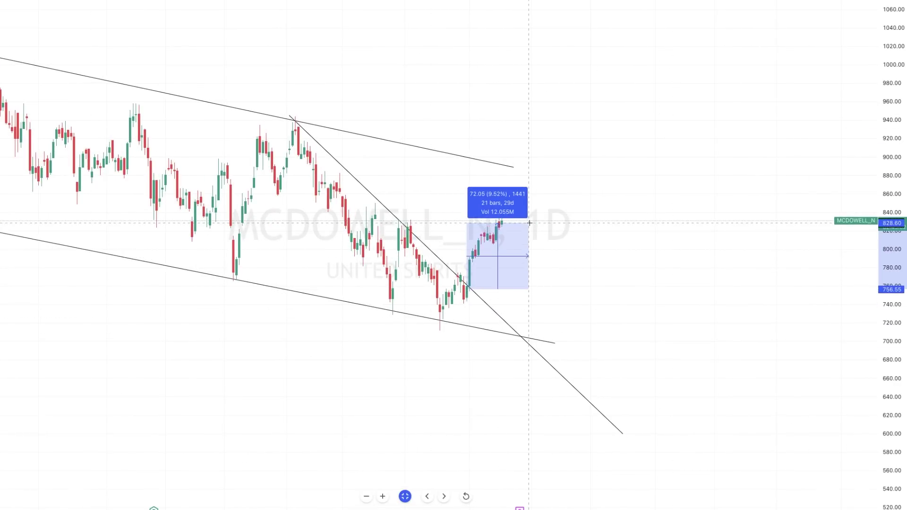
scroll(658, 281, down, 2)
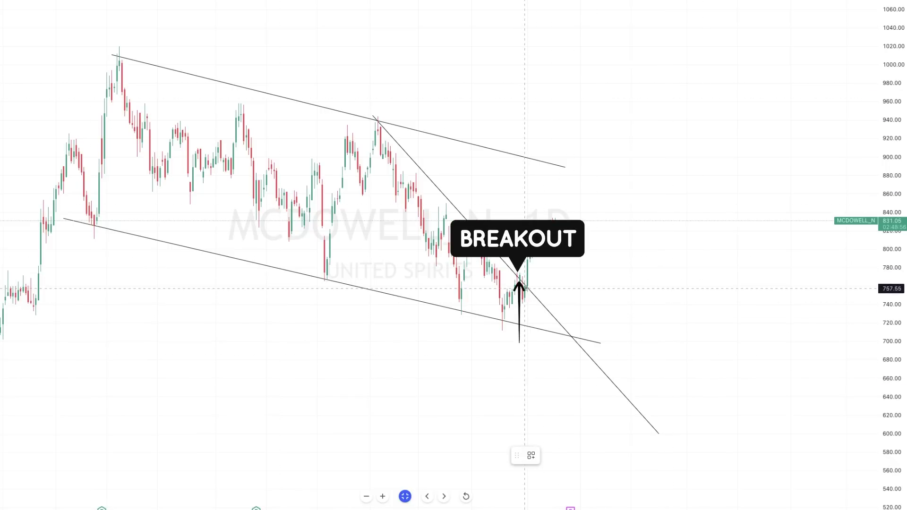
click(520, 275)
drag(519, 404, 519, 333)
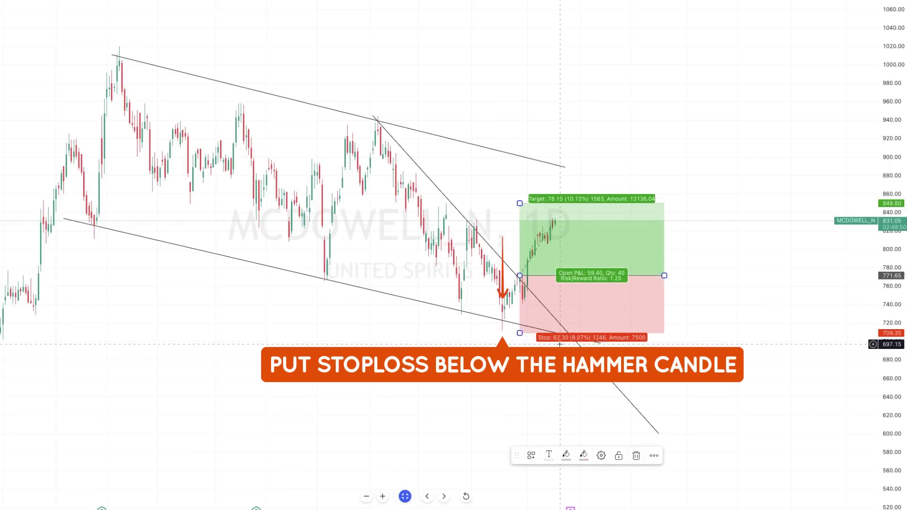
Try the long position at the lowest hammer candle with entry about 732.70, and park it clear of the candles
drag(554, 298, 650, 238)
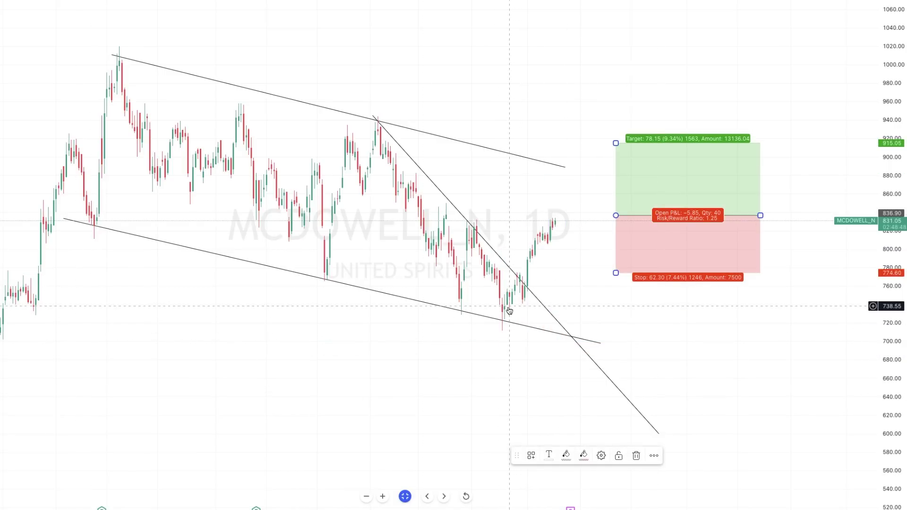
drag(660, 263, 545, 371)
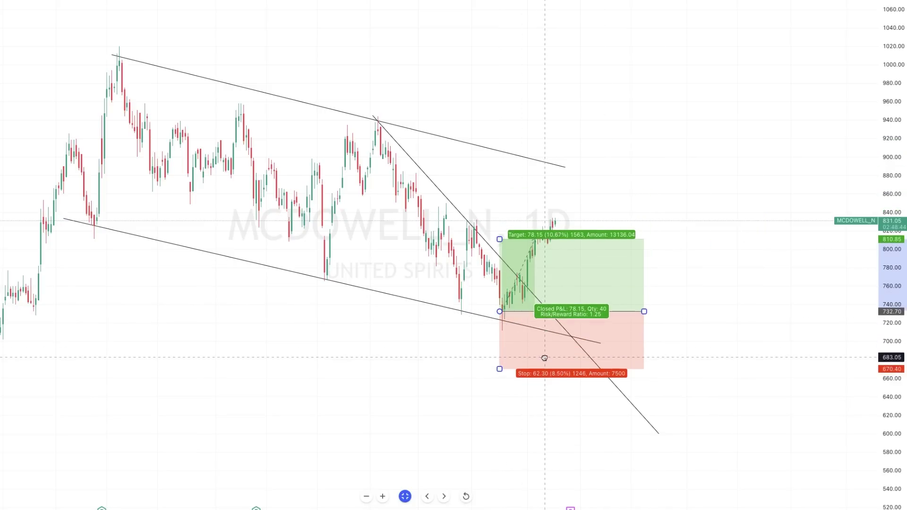
drag(586, 293, 771, 172)
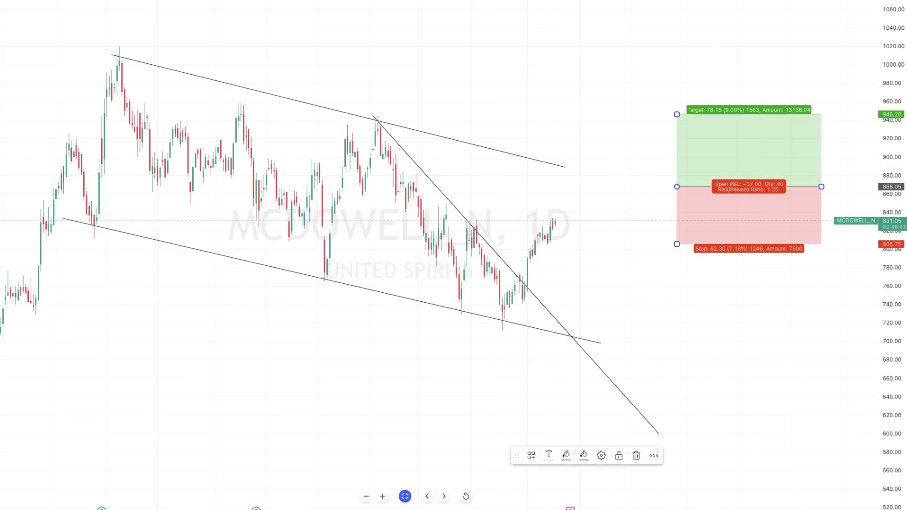
Brush a zigzag over the falling swings and set the long position at the hammer candle, entry about 733.20, stop about 711.25
mouse_move(378, 134)
mouse_down()
mouse_move(434, 225)
mouse_move(449, 298)
mouse_move(486, 285)
mouse_move(491, 321)
mouse_up()
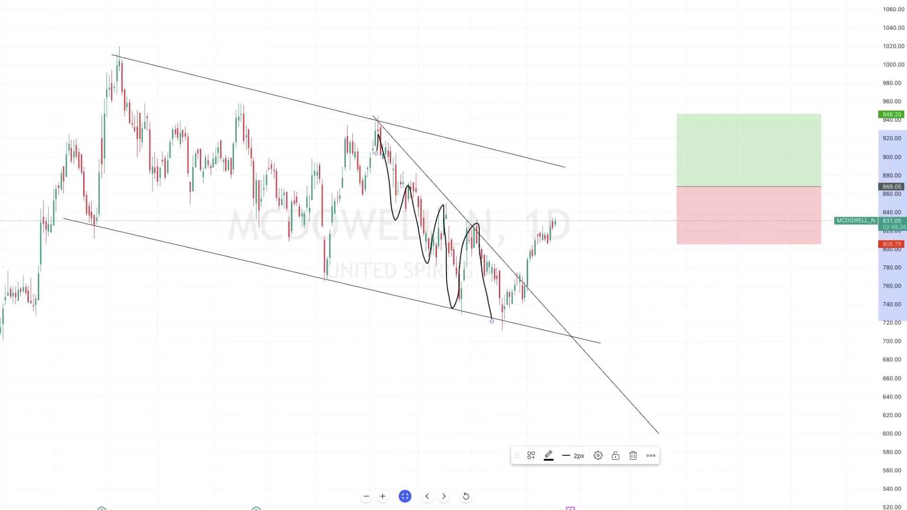
drag(718, 187, 555, 312)
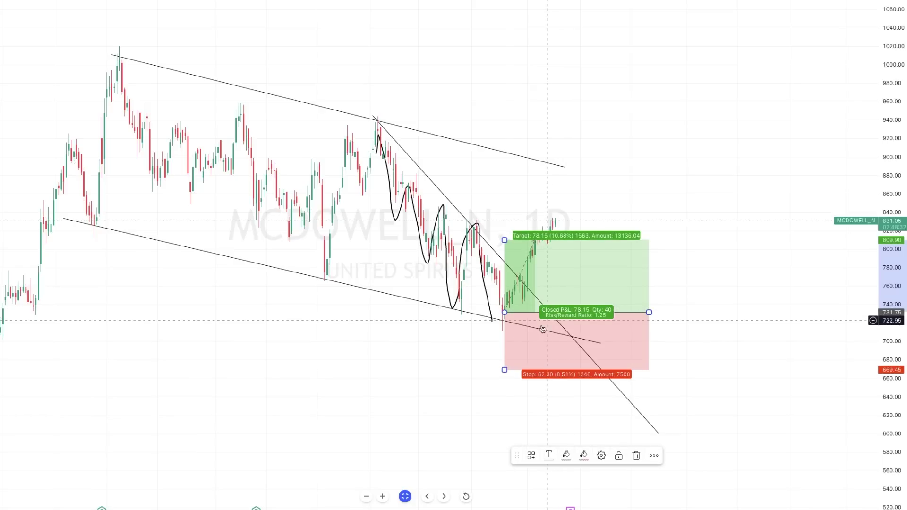
drag(504, 368, 505, 333)
drag(544, 299, 641, 325)
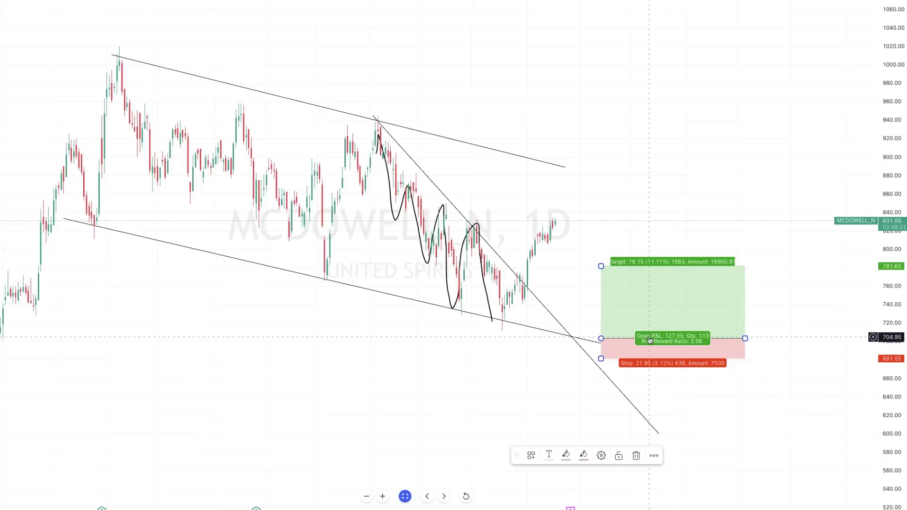
drag(650, 340, 530, 295)
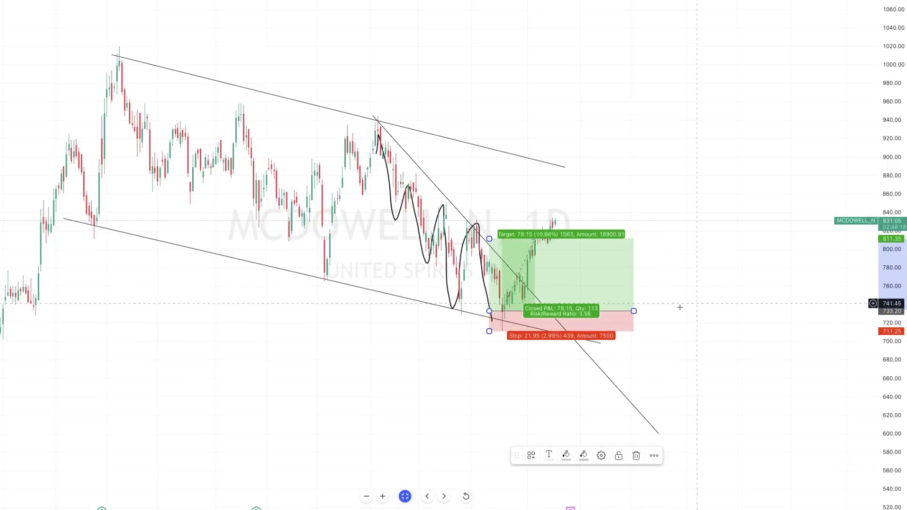
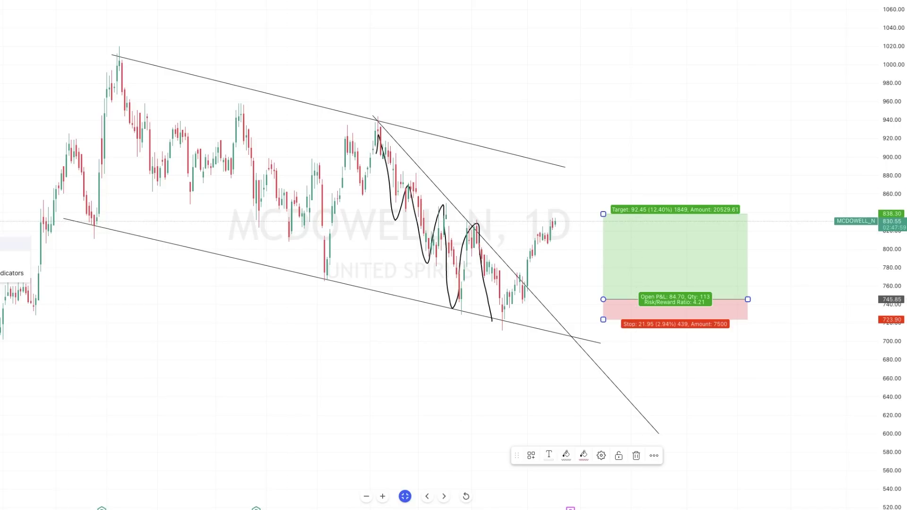
Remove all drawings and redraw the descending channel, upper line from about 1014.05 to 817.40 and lower line from 824.70 to 673.80
click(14, 243)
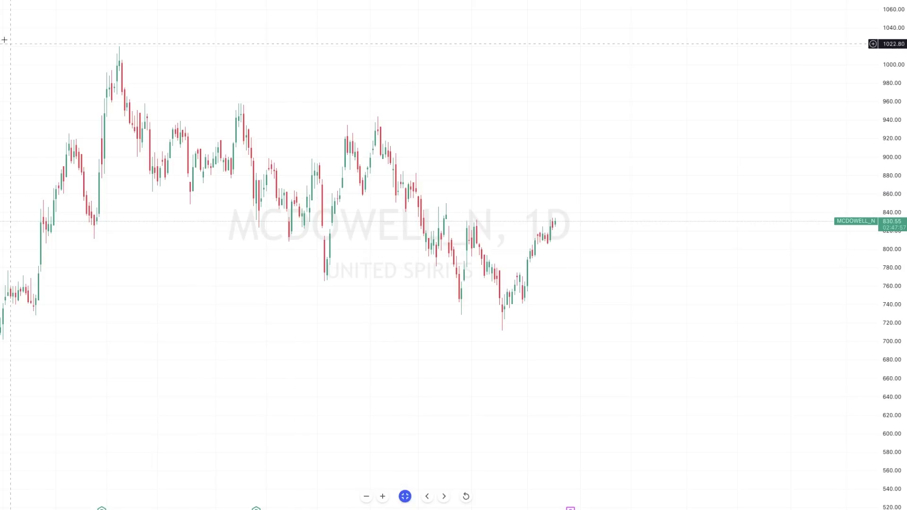
click(109, 52)
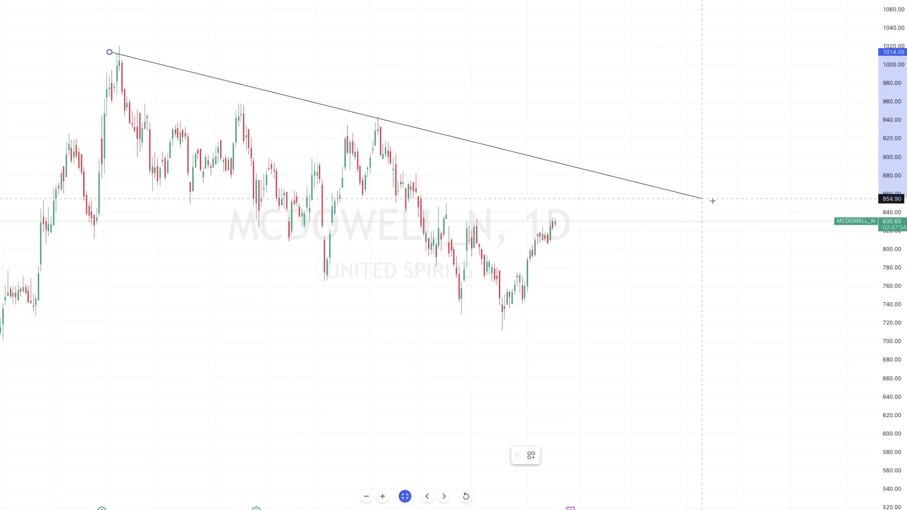
click(778, 233)
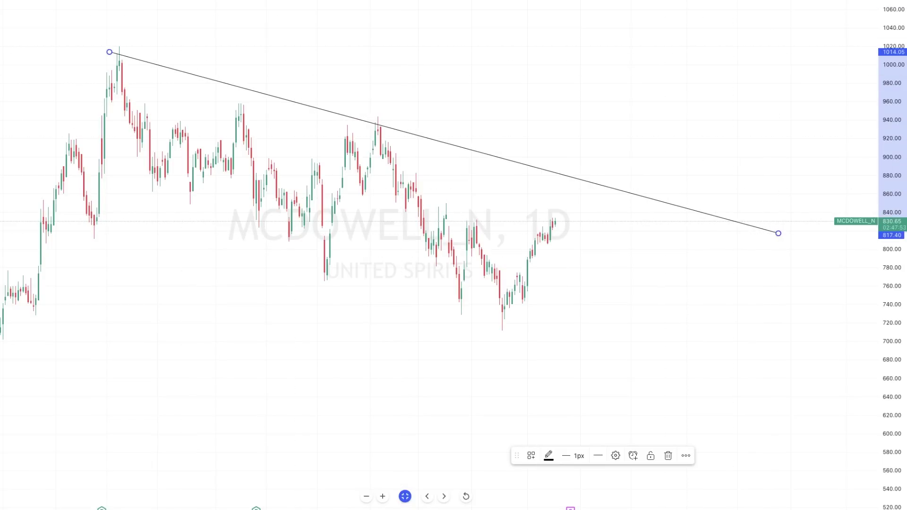
click(61, 227)
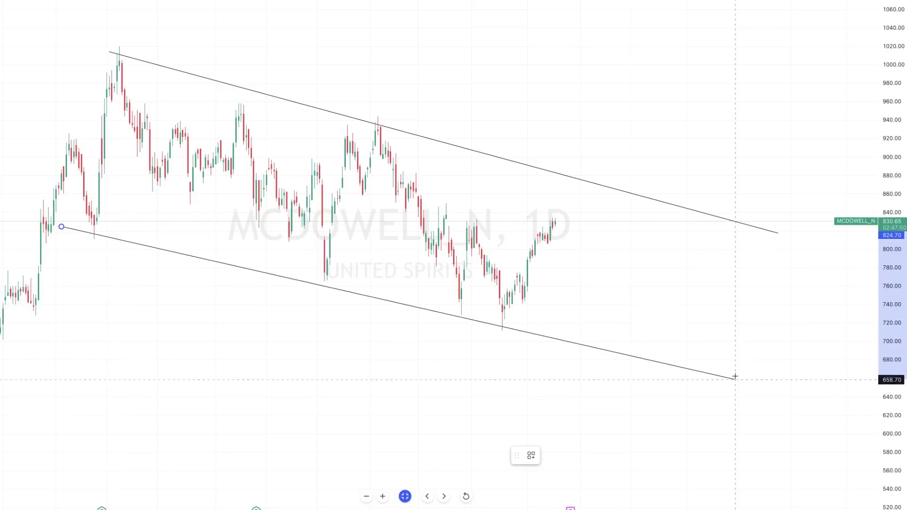
click(750, 366)
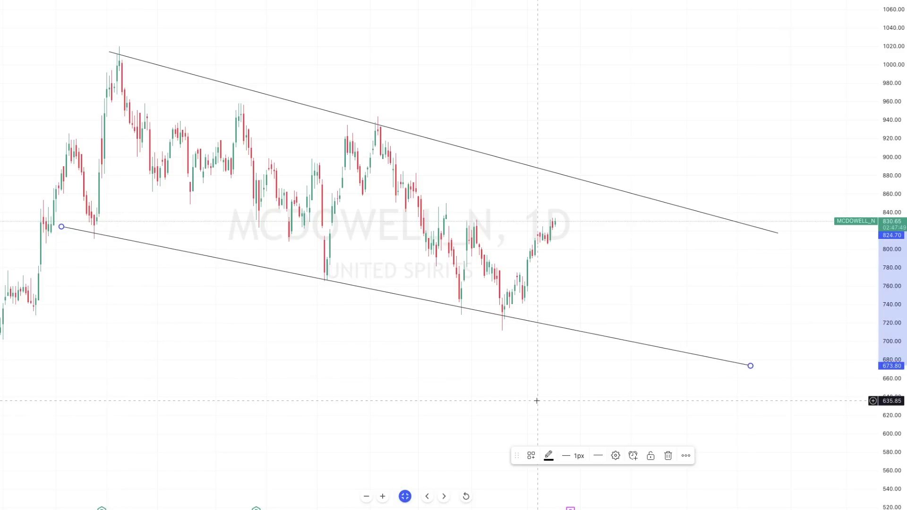
click(537, 401)
Draw a steep trend line down from the last swing high and adjust its ends to about 948.85 and 649.95
scroll(537, 401, right, 2)
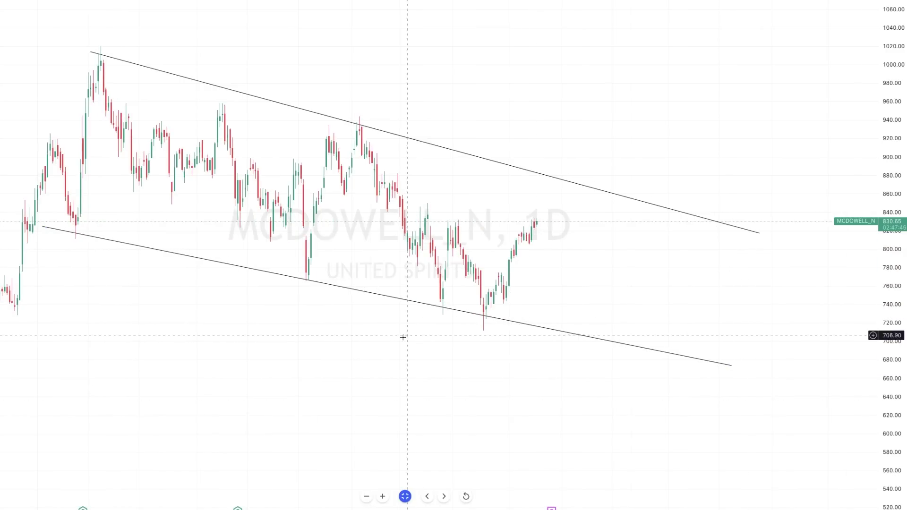
click(354, 114)
click(615, 380)
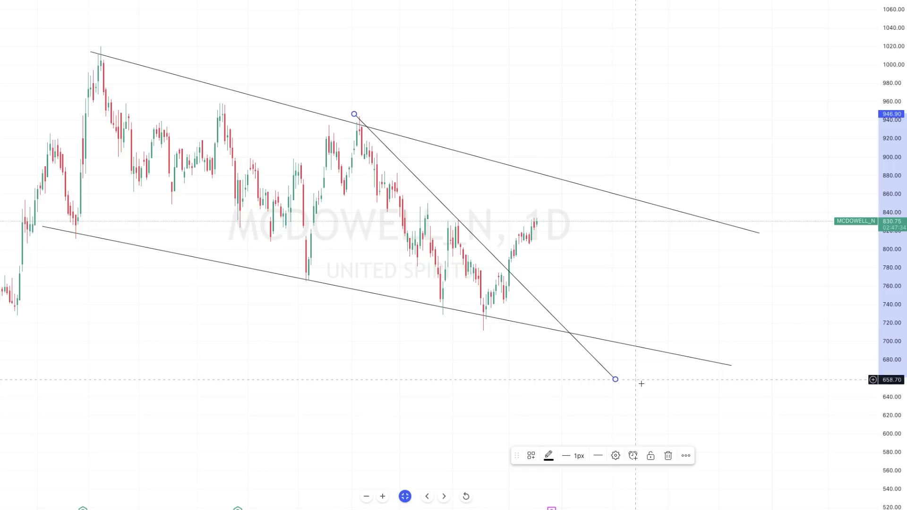
drag(354, 113, 349, 113)
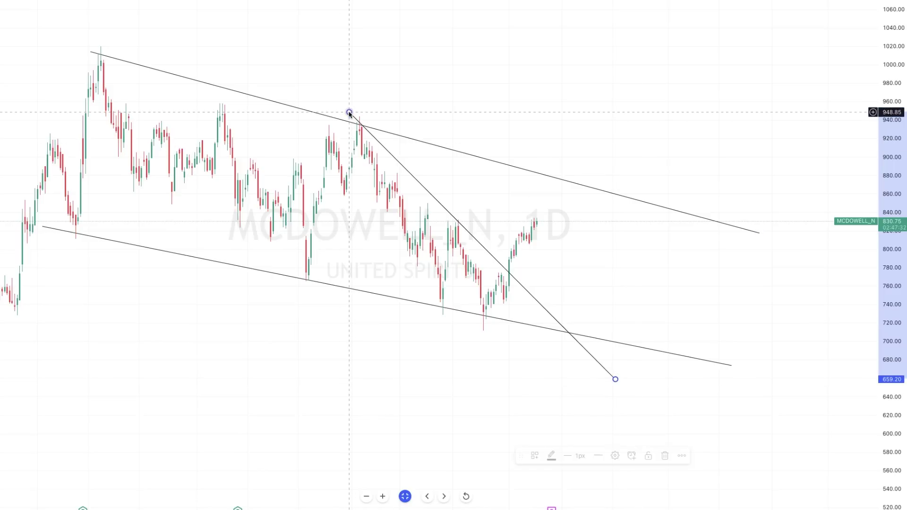
drag(615, 379, 608, 388)
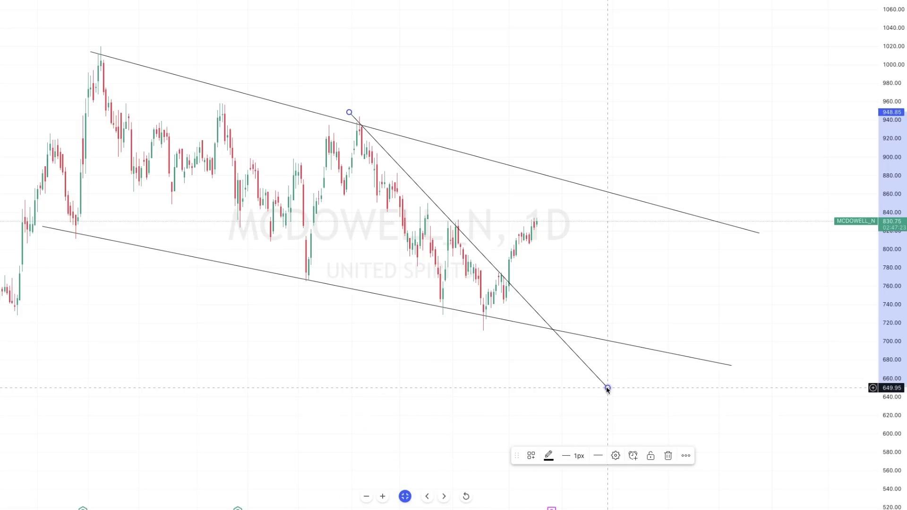
scroll(607, 389, right, 1)
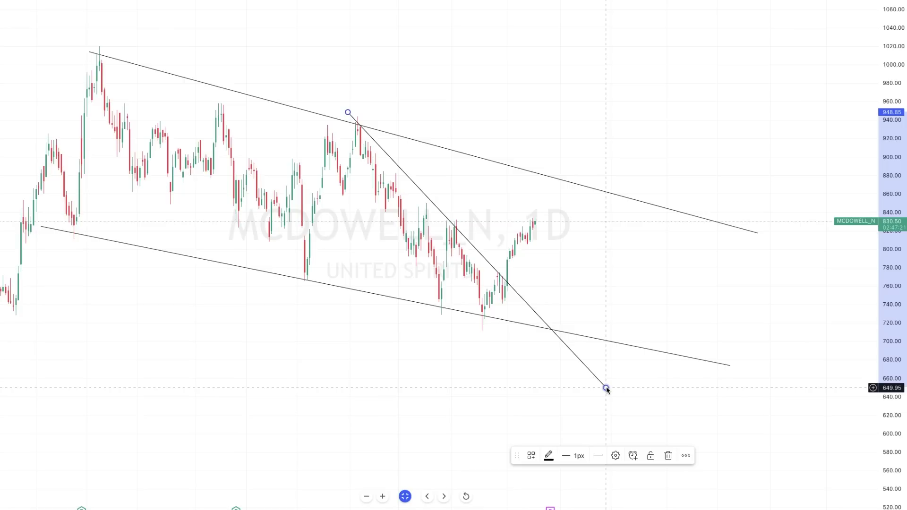